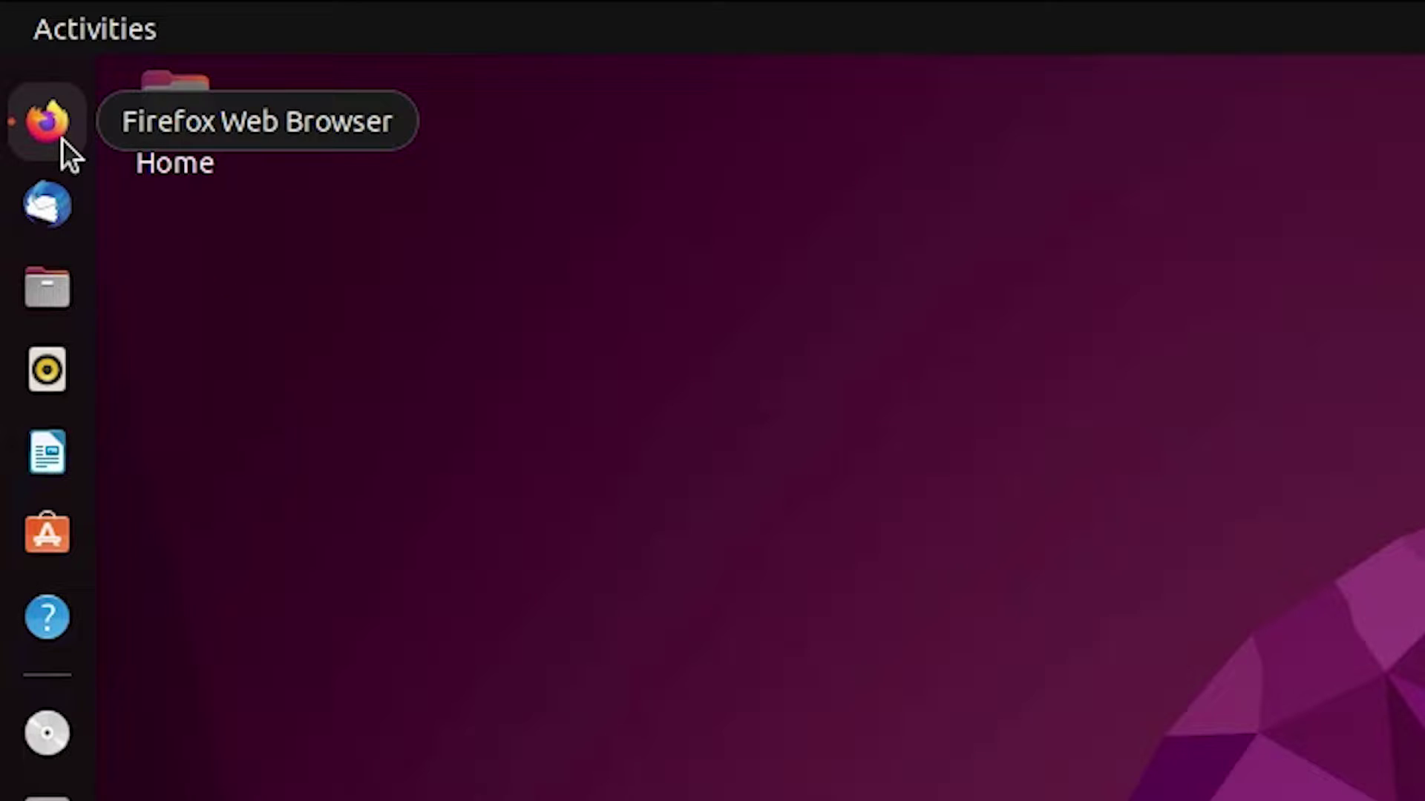
- In Firefox, re-run the 'microsoft edge insider' search and open the Edge Insider result in a new tab
{"action": "left_click", "coordinate": [34, 83]}
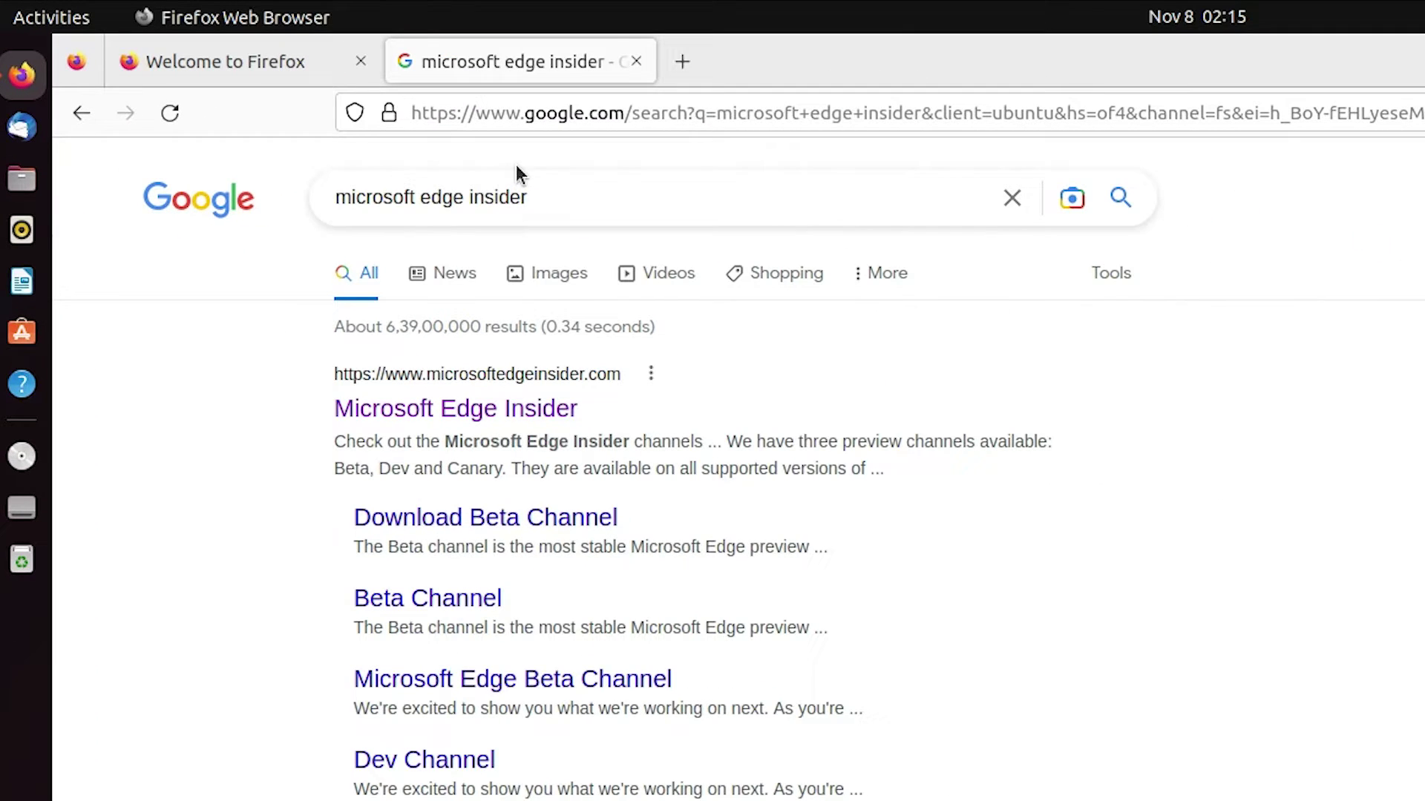
{"action": "left_click_drag", "start_coordinate": [546, 196], "coordinate": [307, 195]}
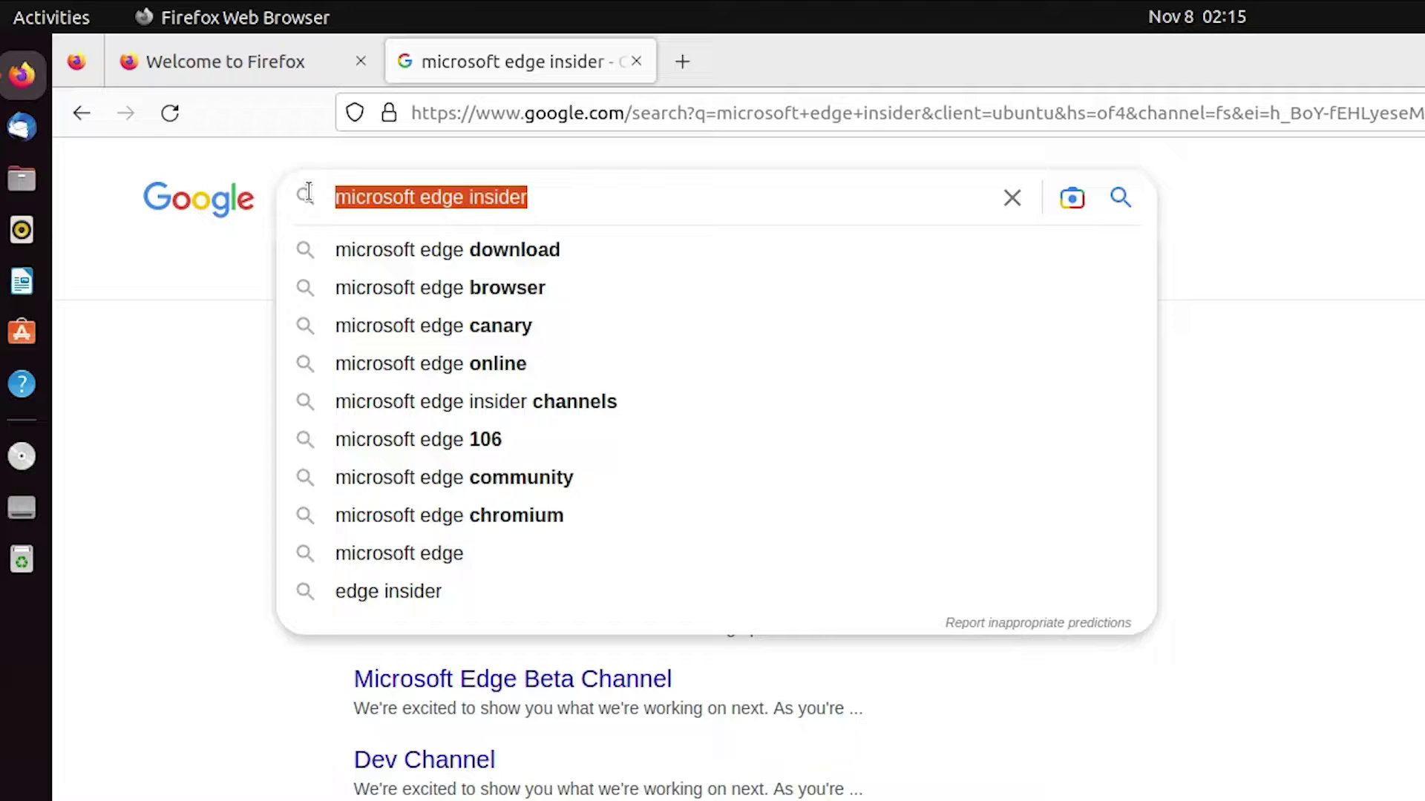
{"action": "key", "text": "Return"}
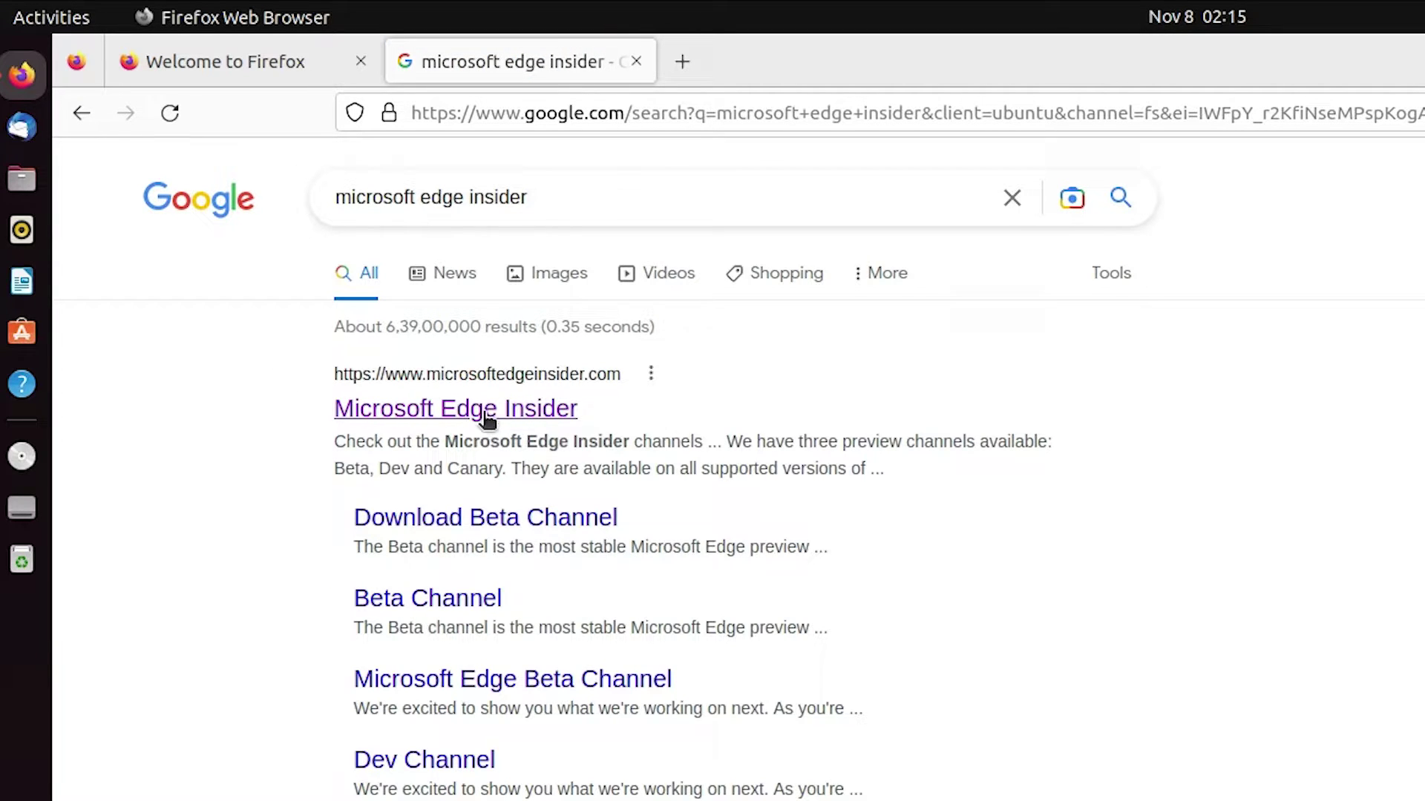
{"action": "right_click", "coordinate": [518, 418]}
{"action": "left_click", "coordinate": [593, 425]}
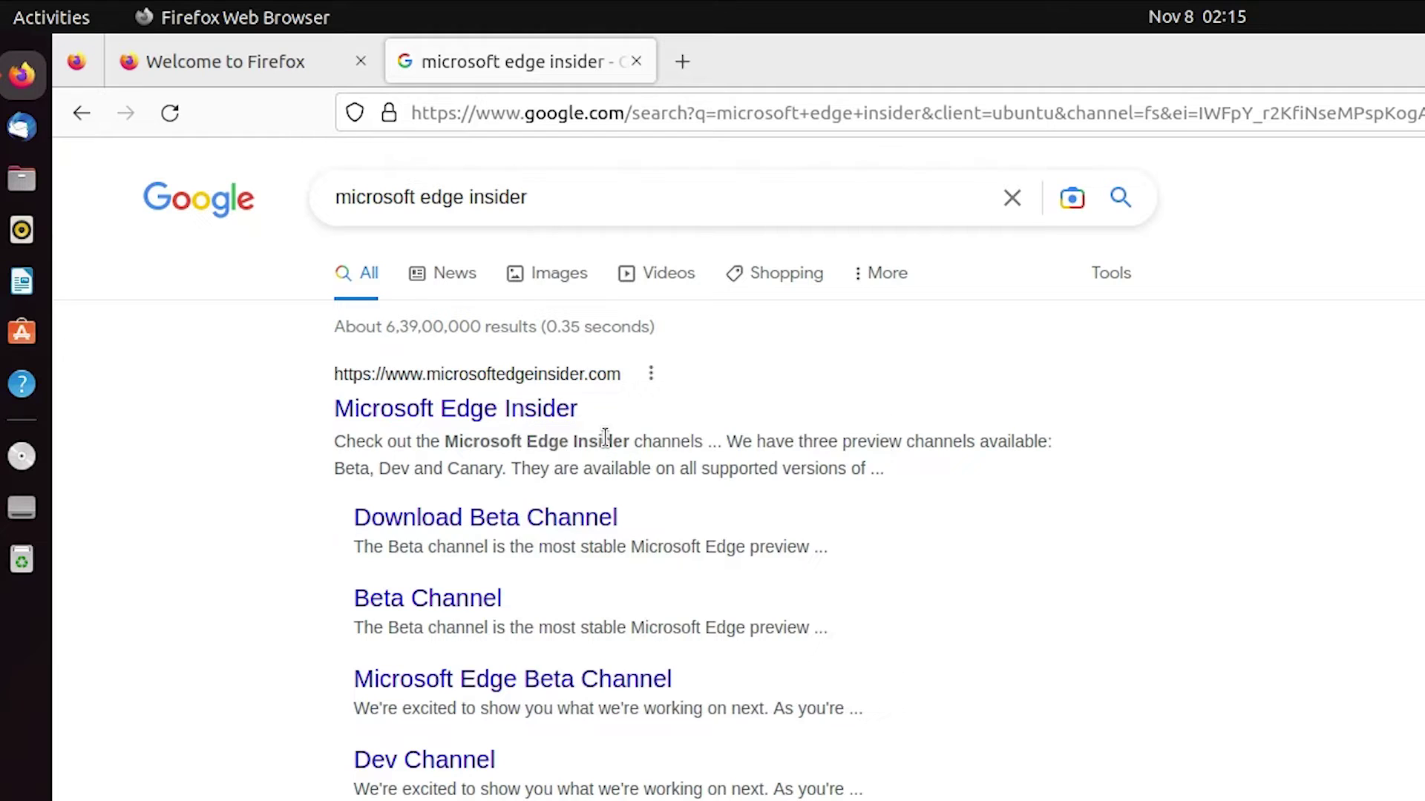
- On the Edge Insider tab, accept the terms to download Beta Channel for Linux (.deb), then dismiss the thank-you dialog
{"action": "left_click", "coordinate": [758, 65]}
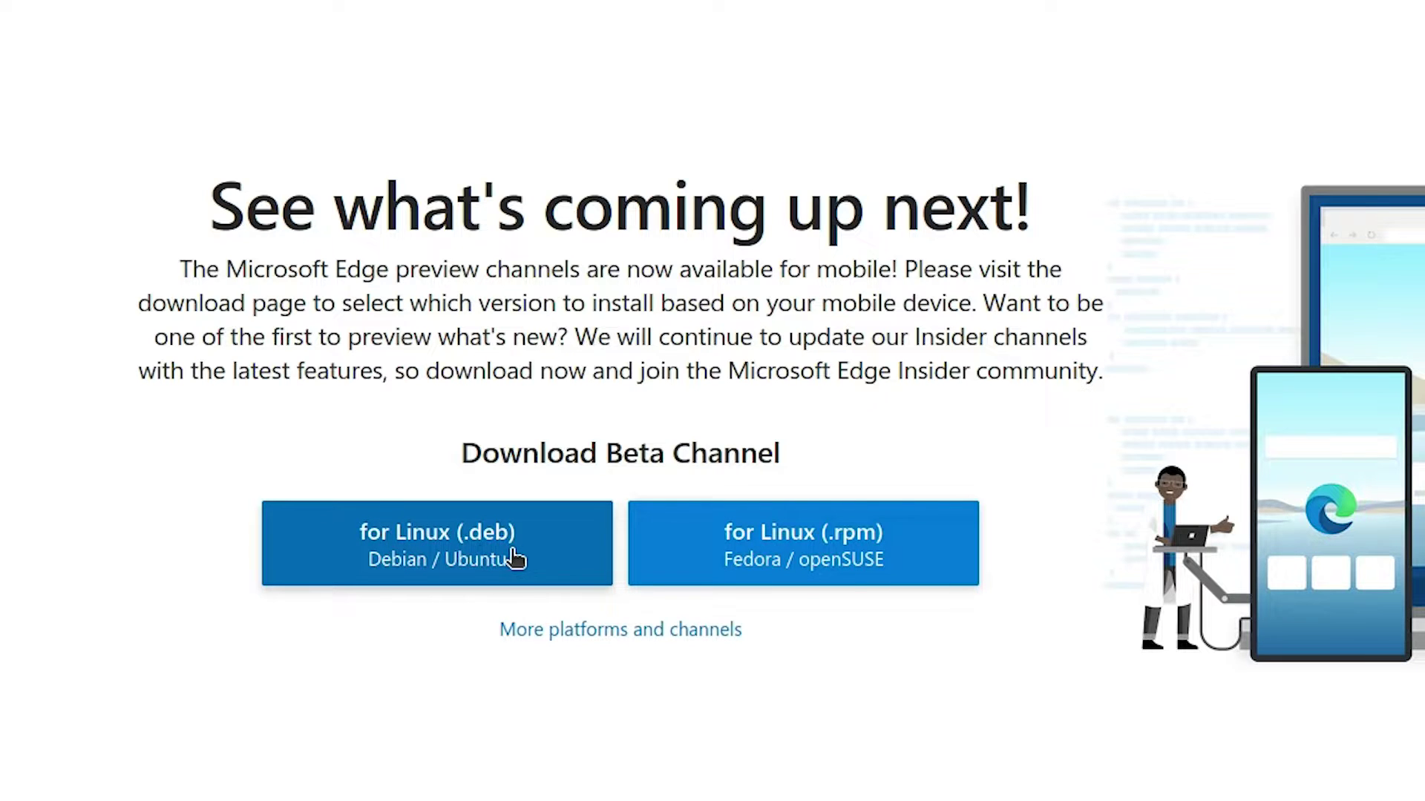
{"action": "left_click", "coordinate": [487, 570]}
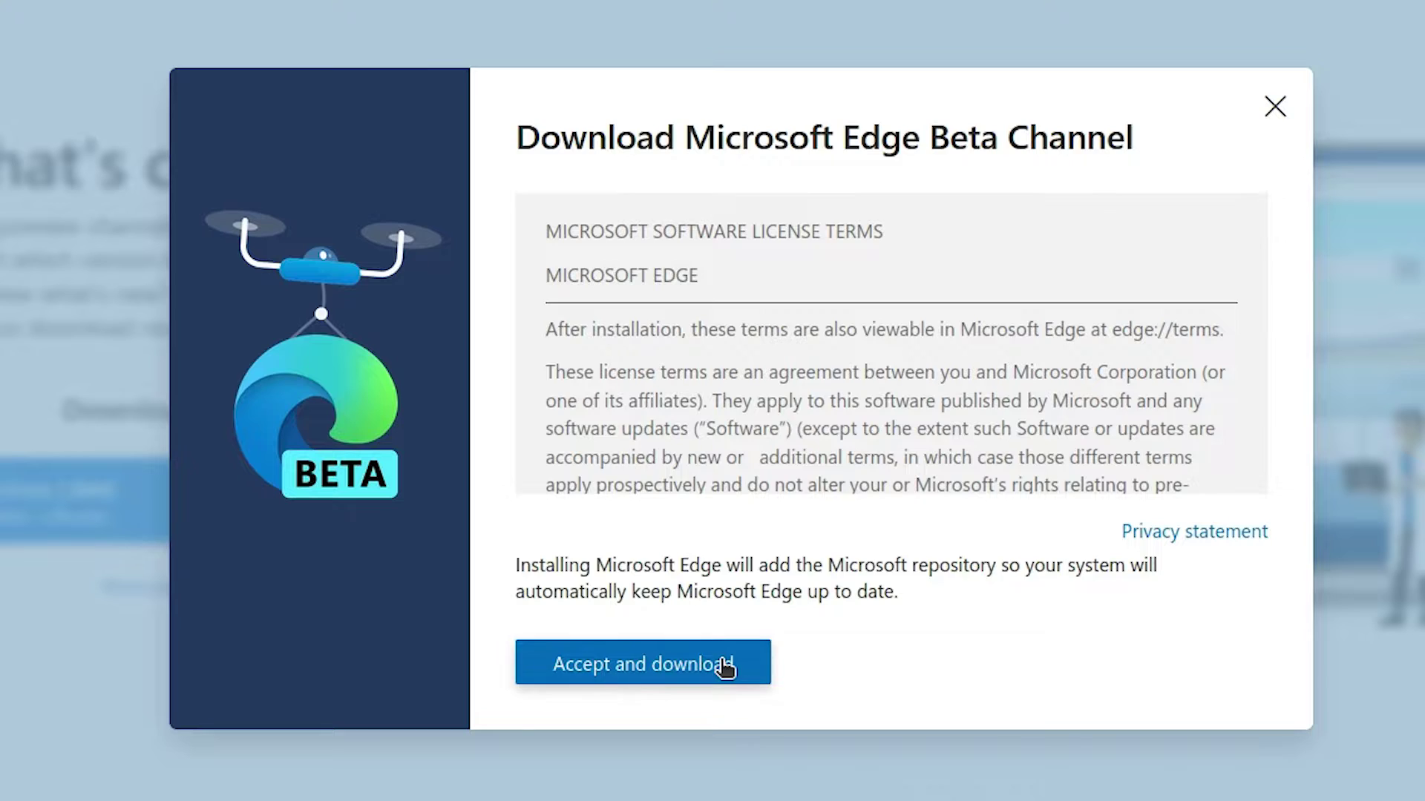
{"action": "left_click", "coordinate": [726, 667]}
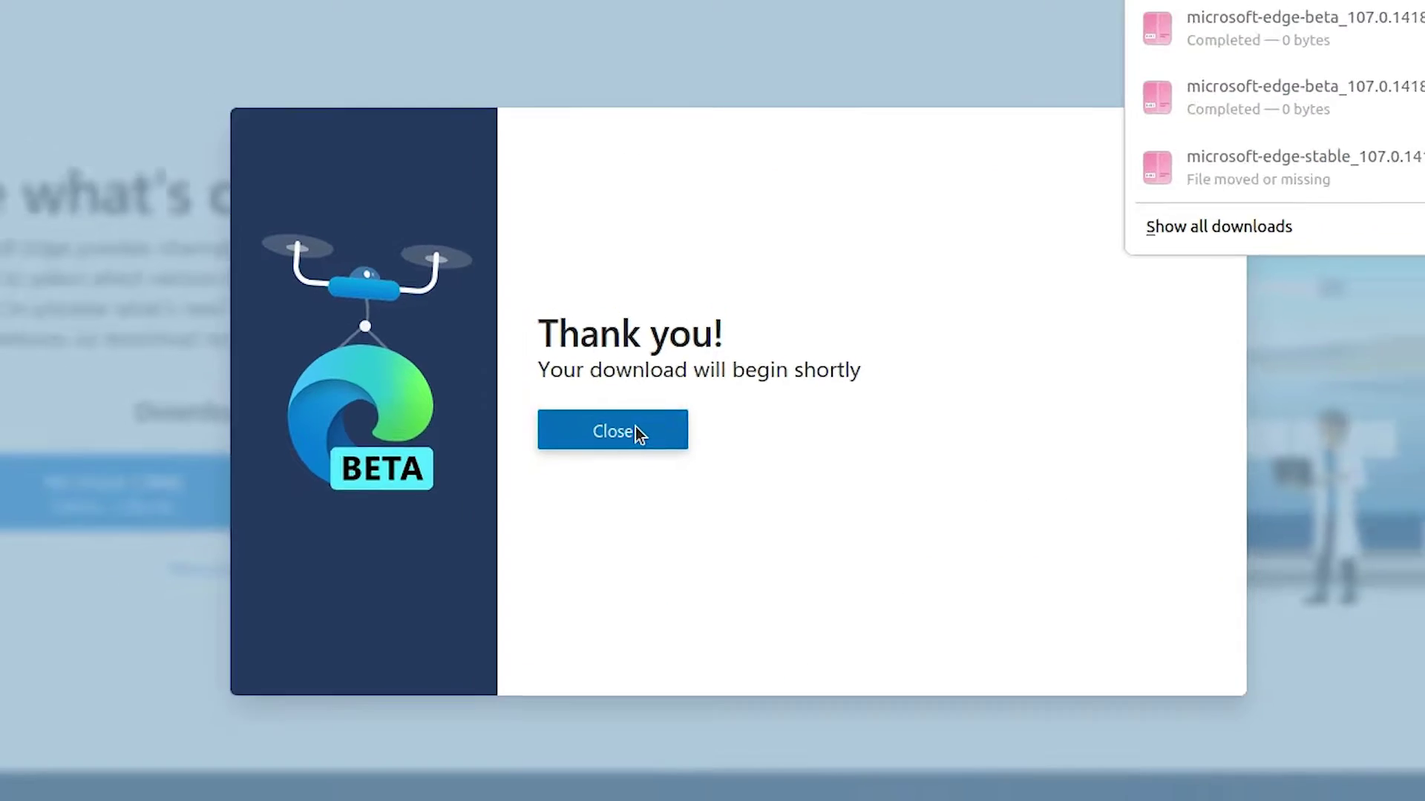
{"action": "left_click", "coordinate": [636, 427]}
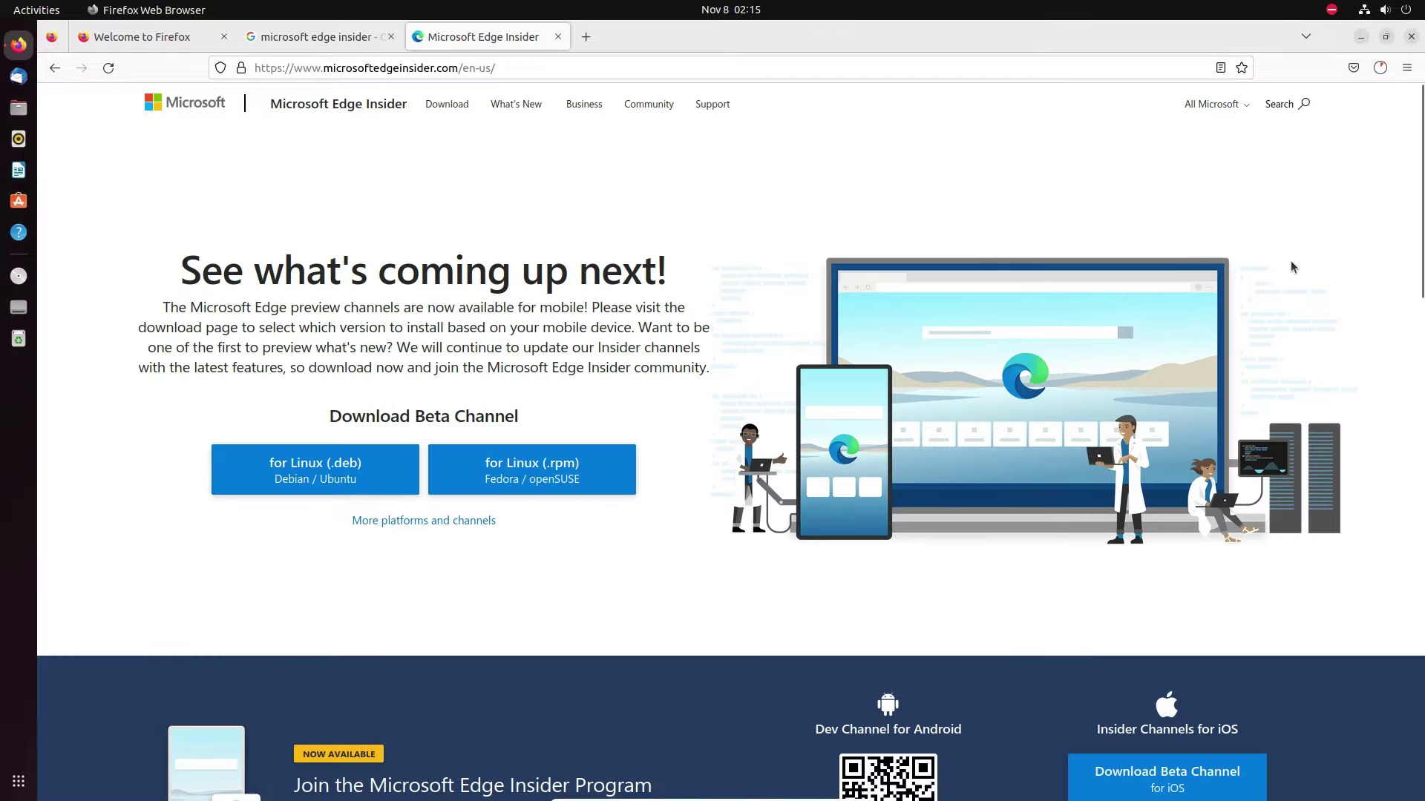
- Show Firefox's downloads list with the completed 128 MB microsoft-edge-beta_107.0.1418.23-1_amd64.deb
{"action": "left_click", "coordinate": [1382, 69]}
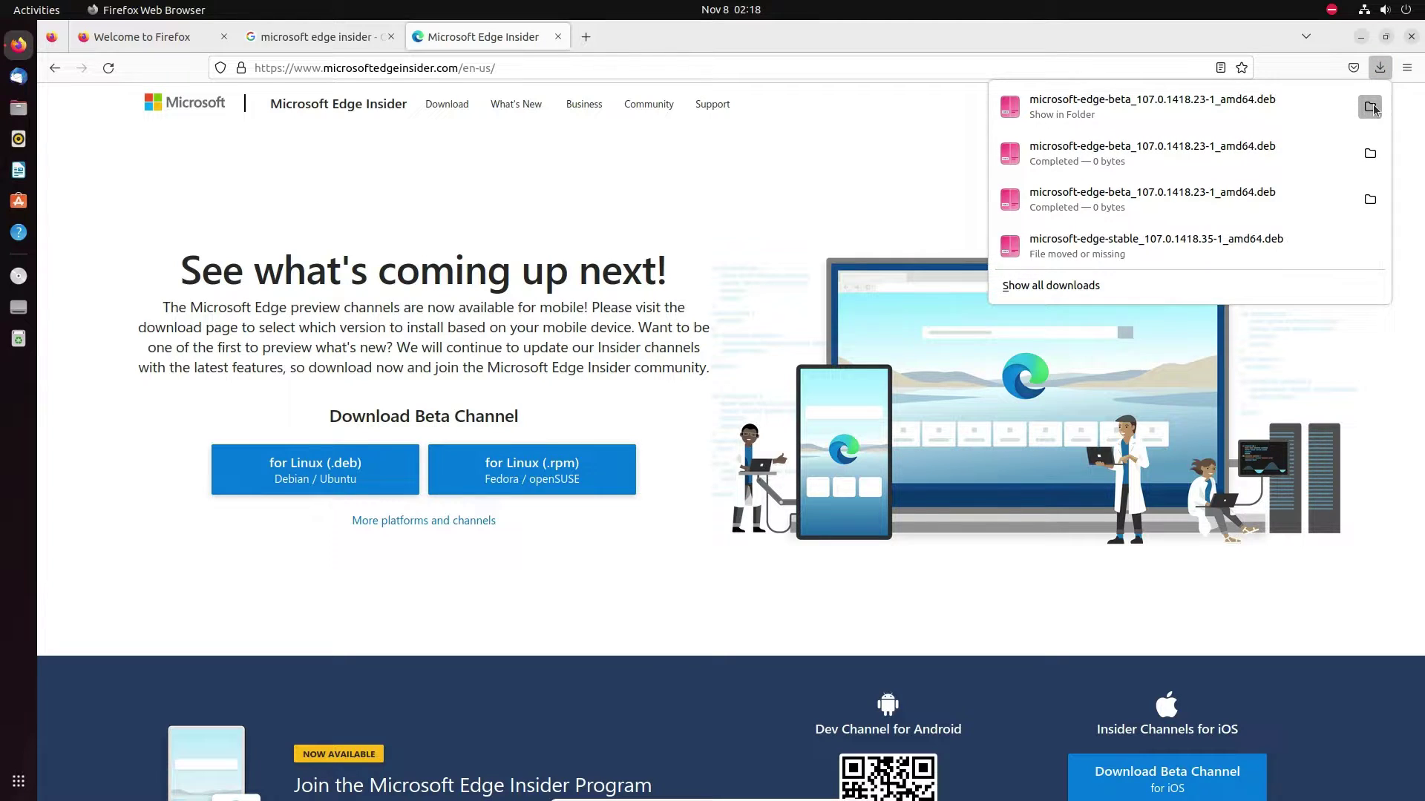
- Reveal the Edge Beta .deb in the Downloads folder, minimize Firefox, and bring up the file's context menu
{"action": "left_click", "coordinate": [1371, 108]}
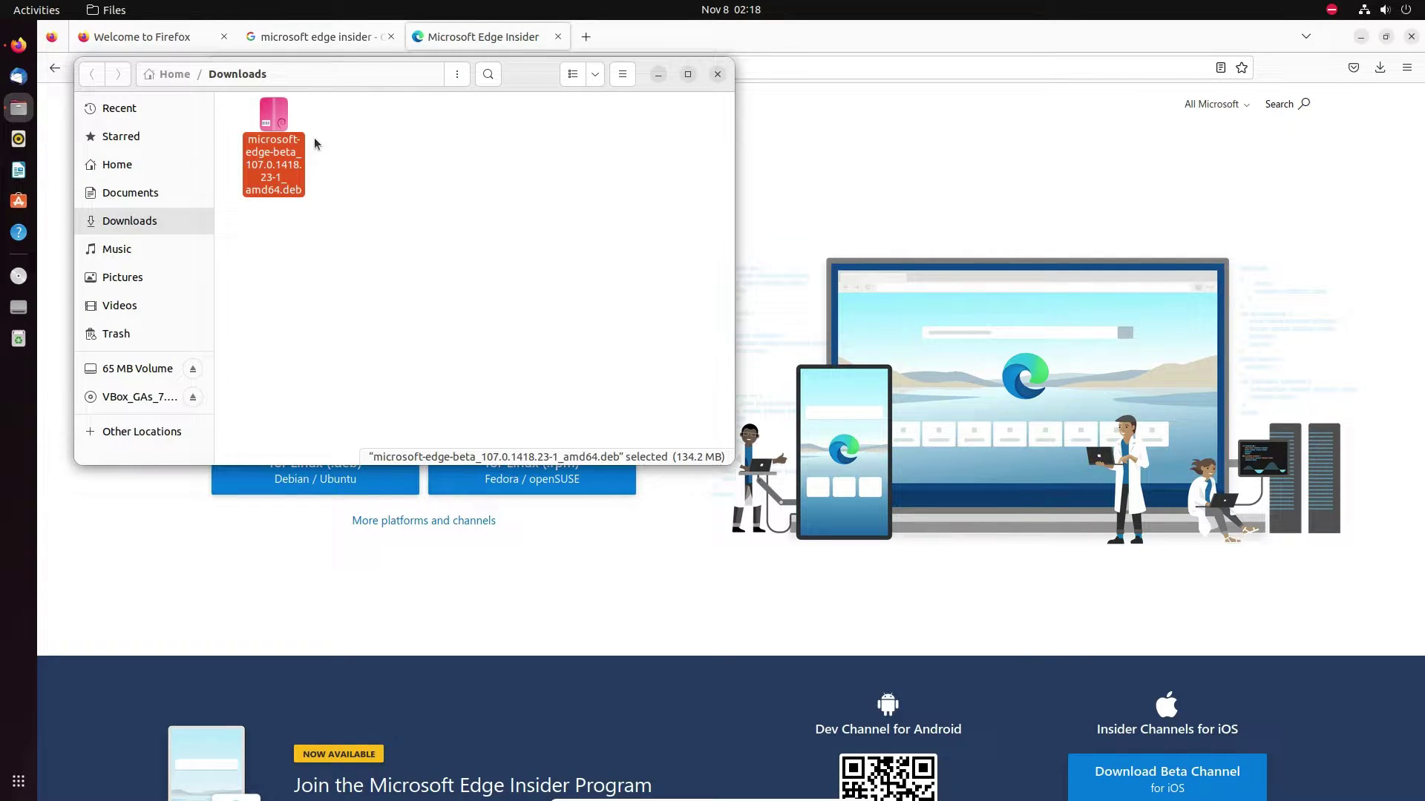
{"action": "left_click", "coordinate": [1360, 37]}
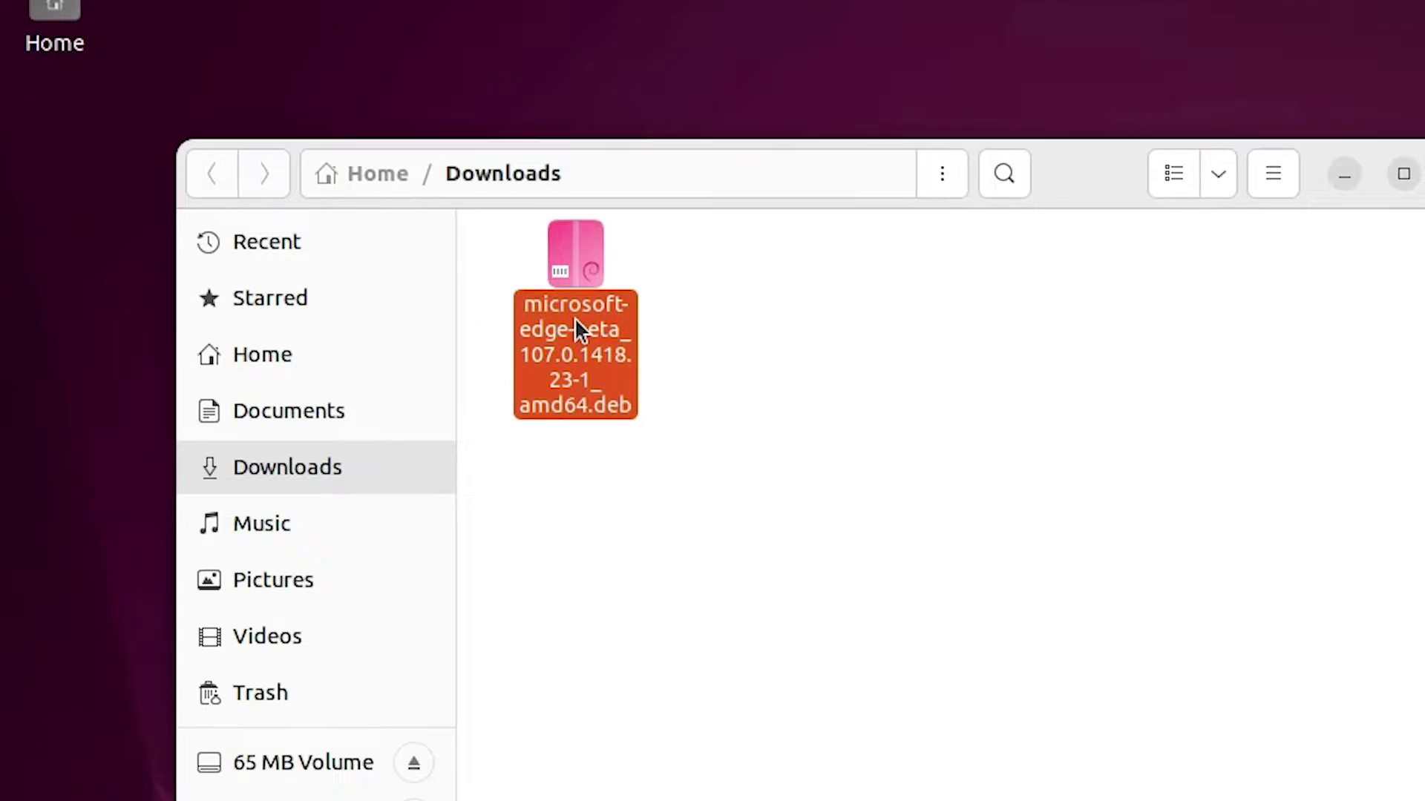
{"action": "right_click", "coordinate": [486, 219]}
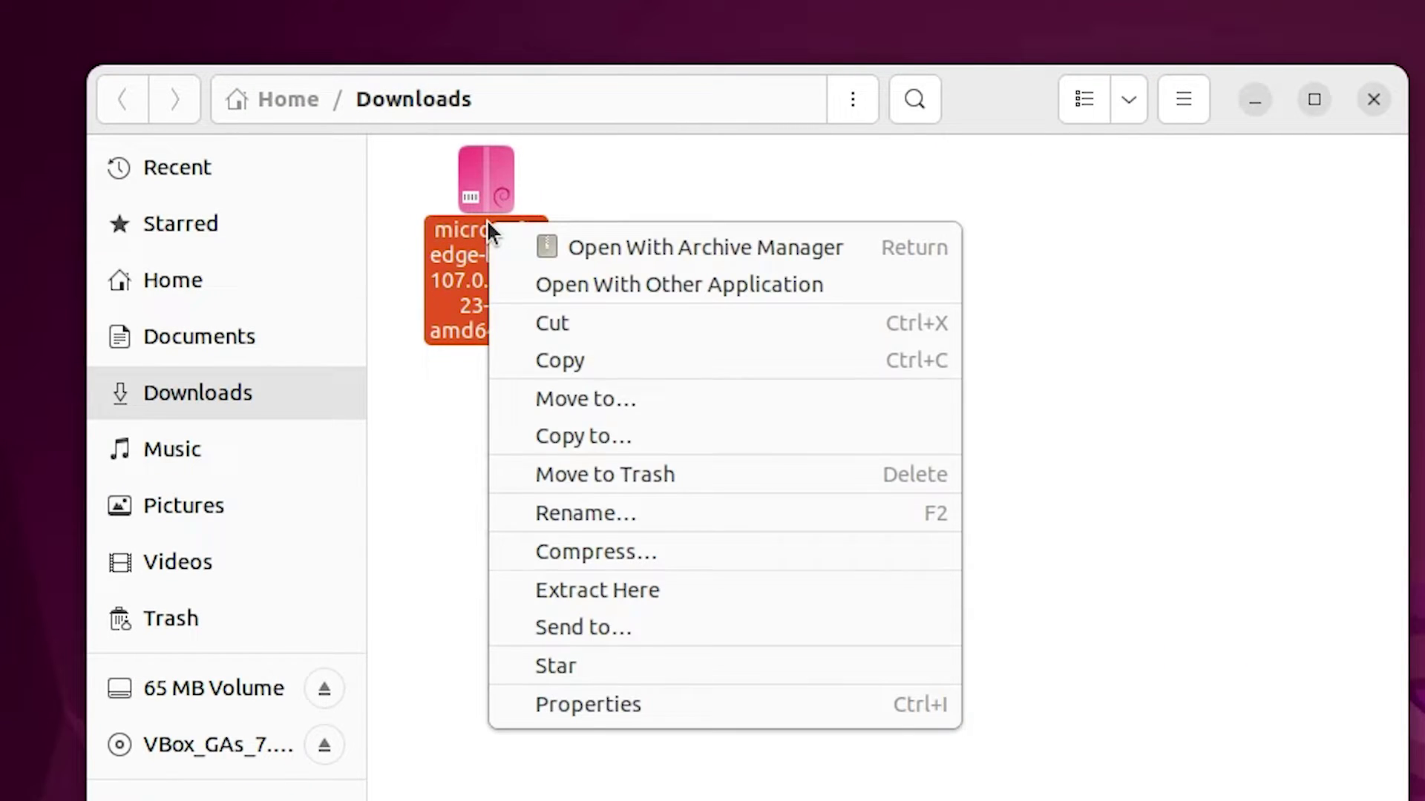
- Install the microsoft-edge-beta .deb package using Software Install
{"action": "left_click", "coordinate": [717, 284]}
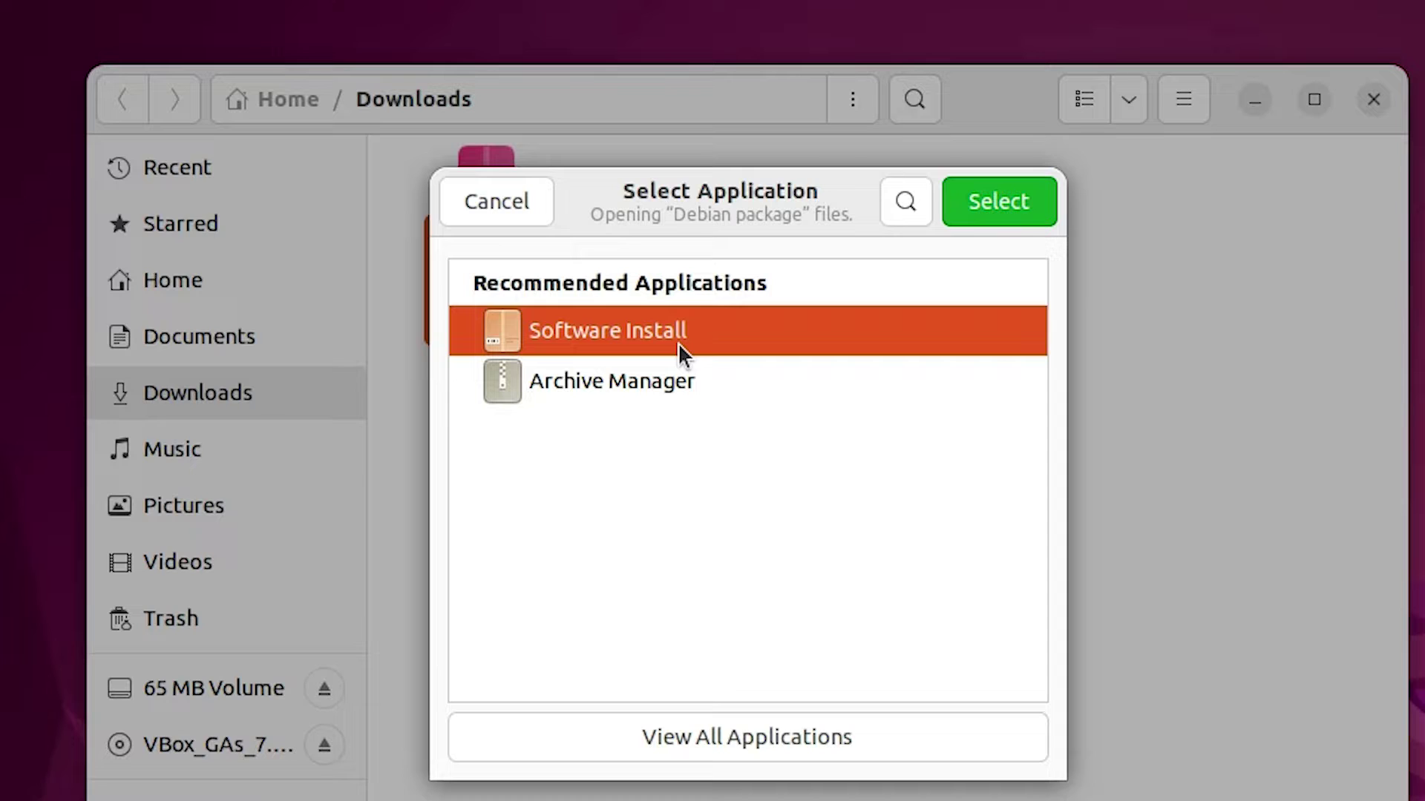
{"action": "left_click", "coordinate": [987, 212]}
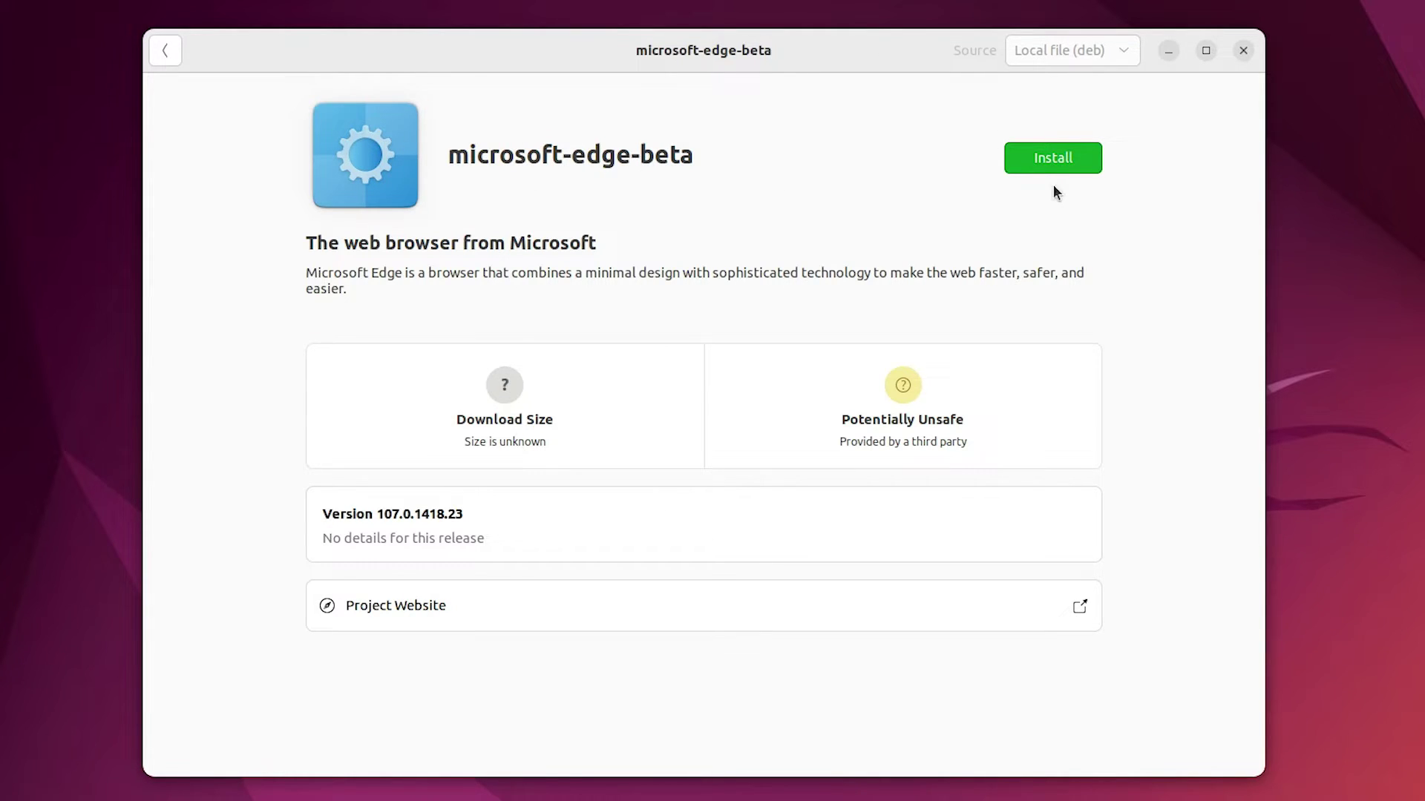
{"action": "left_click", "coordinate": [1047, 165]}
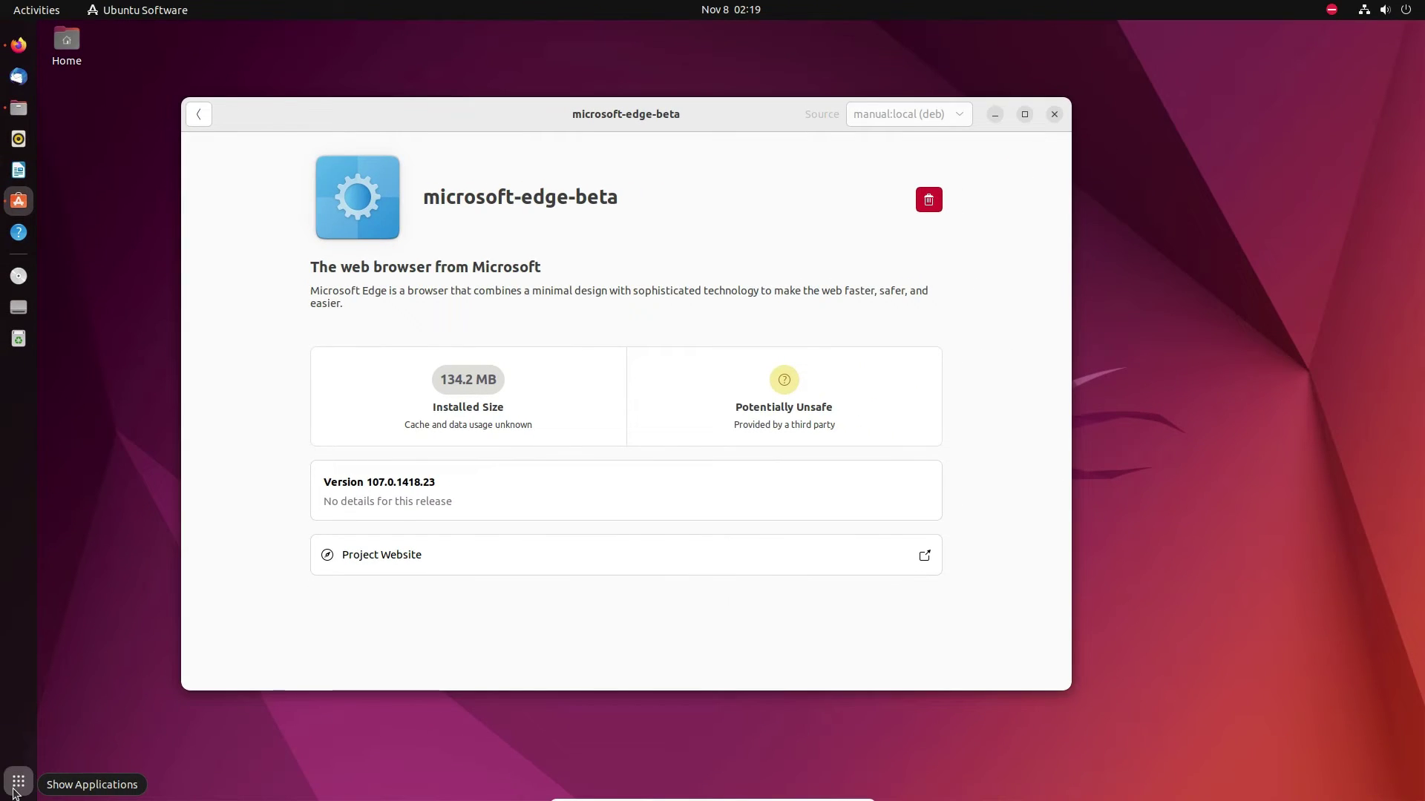
- Find Microsoft Edge (beta) on page 2 of the applications grid and launch it
{"action": "left_click", "coordinate": [18, 781]}
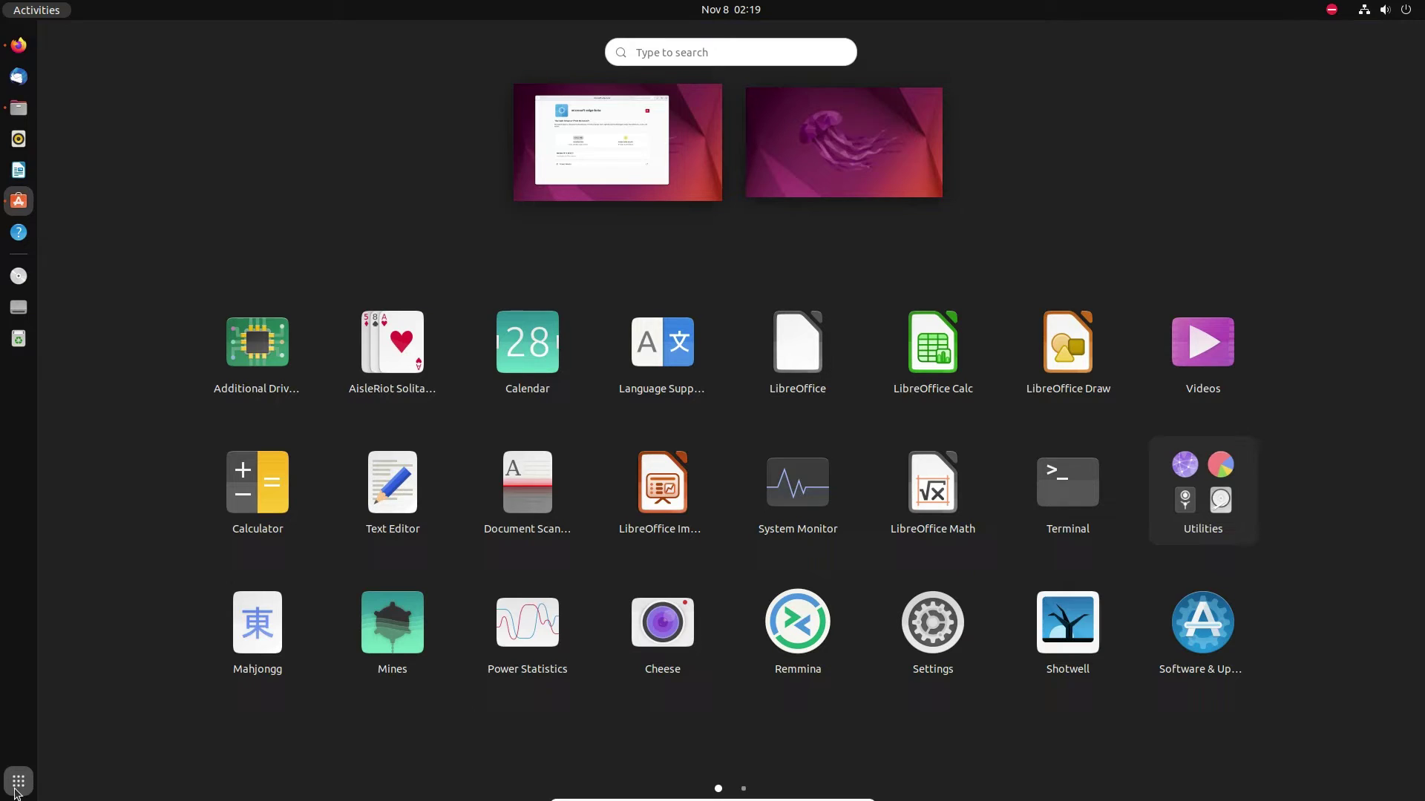
{"action": "left_click", "coordinate": [745, 788]}
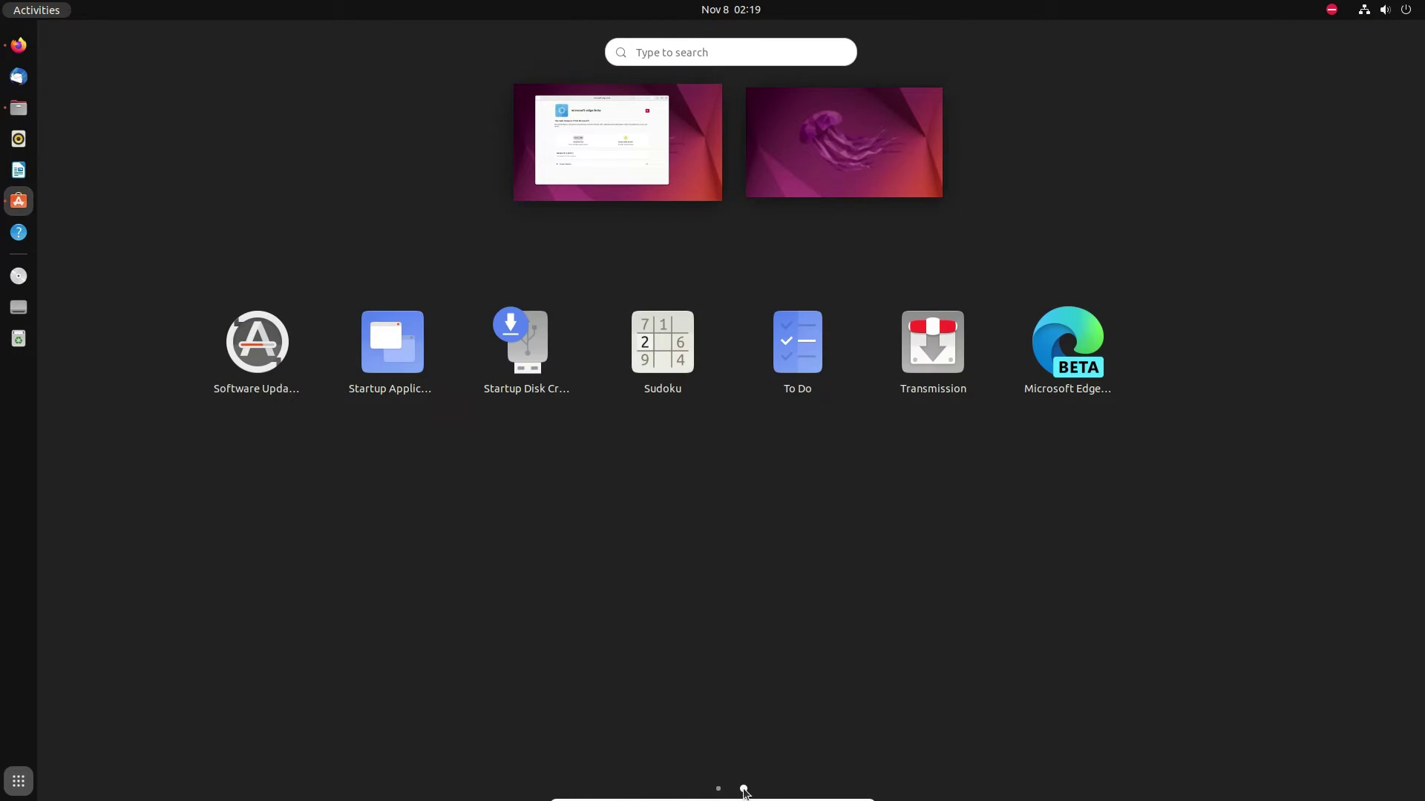
{"action": "left_click", "coordinate": [1094, 378]}
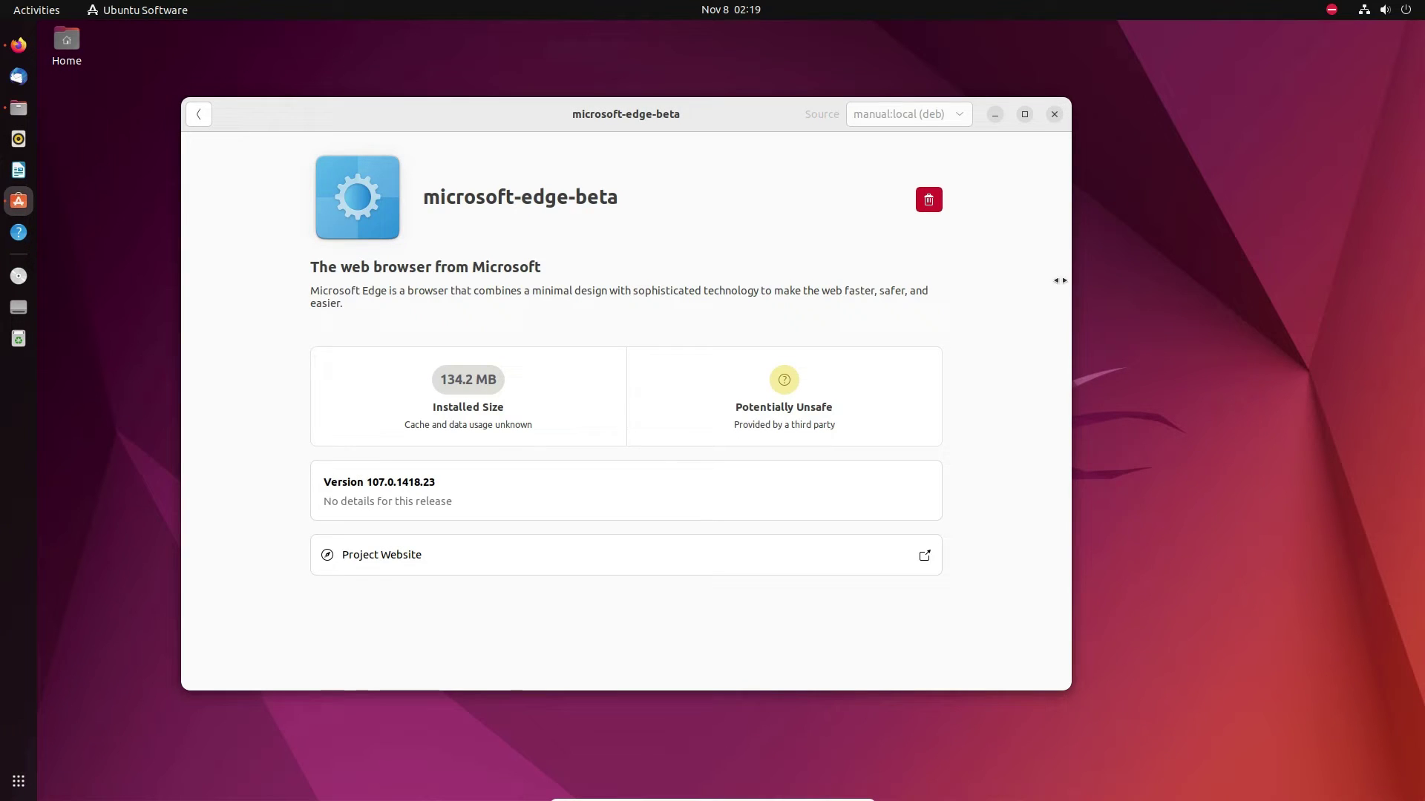